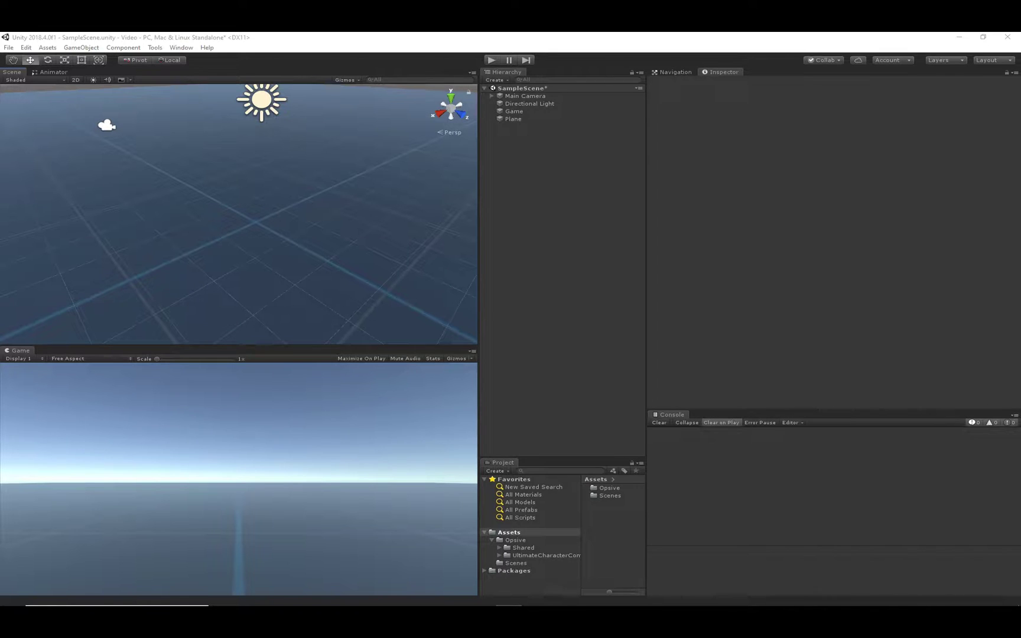
# Bring the Unity editor into focus and bring up the Tools > Opsive menu
pyautogui.click(647, 220)
pyautogui.click(155, 48)
# Launch the Ultimate Character Controller's Character Manager and move it aside to reveal the console
pyautogui.moveTo(173, 58)
pyautogui.moveTo(280, 62)
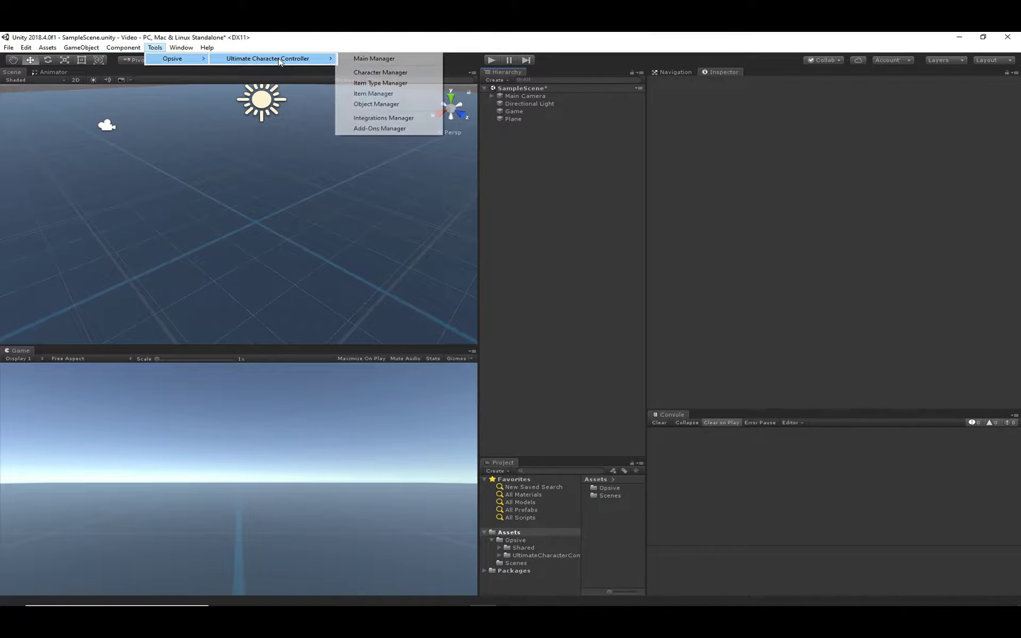
pyautogui.click(417, 73)
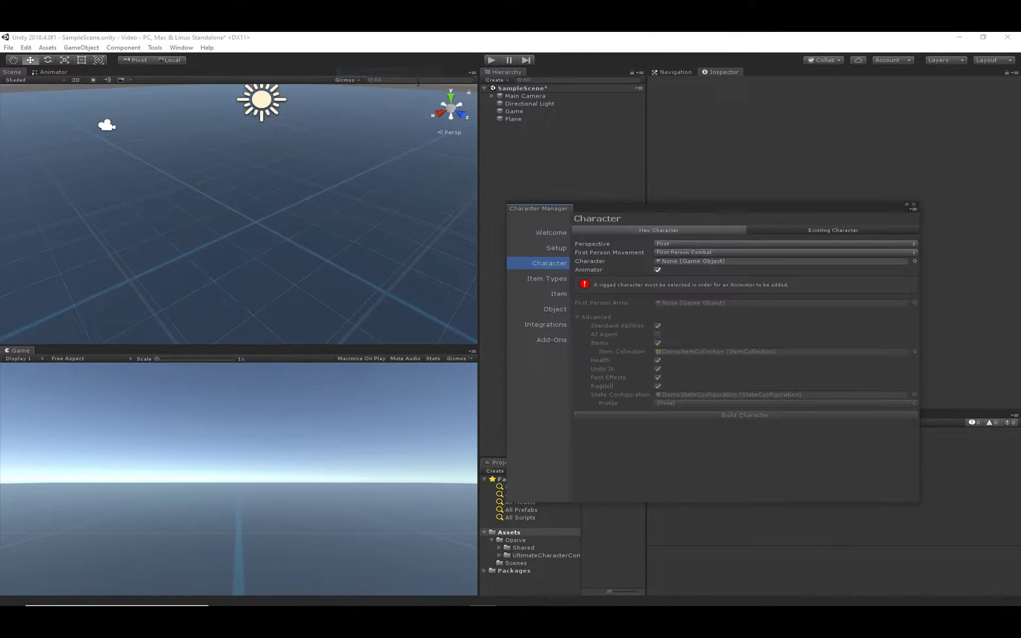
pyautogui.moveTo(590, 208); pyautogui.dragTo(247, 174)
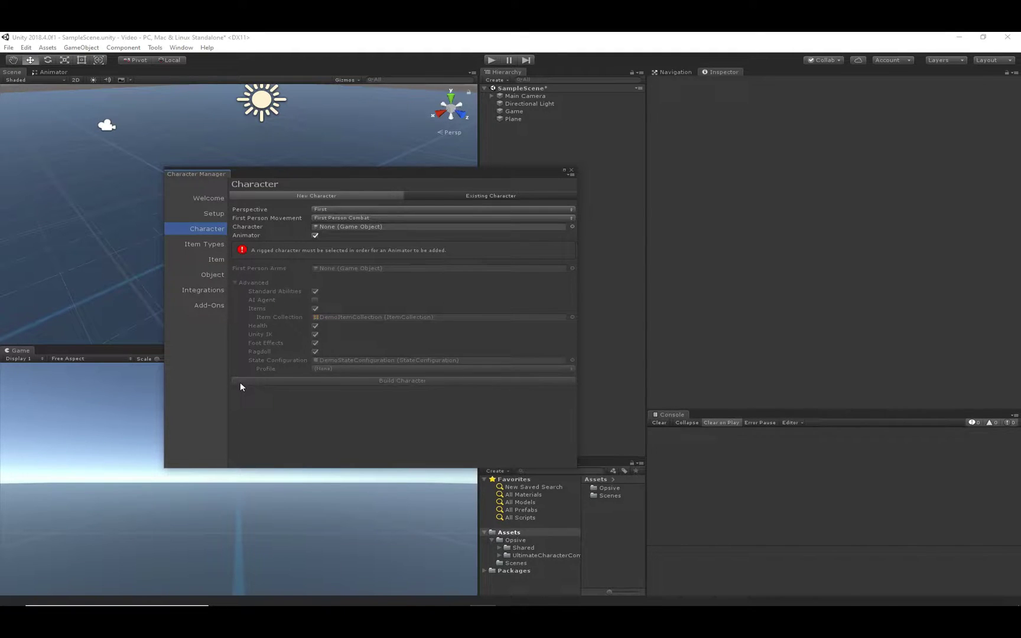
# Review the Perspective and Character settings, then turn off the Animator option
pyautogui.click(246, 211)
pyautogui.click(245, 229)
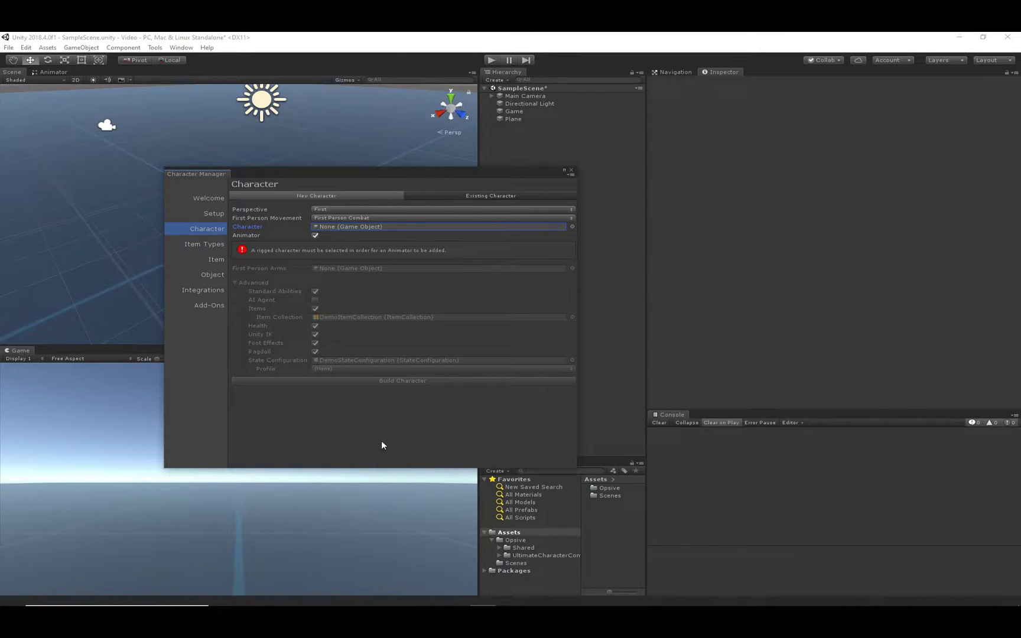
pyautogui.click(315, 235)
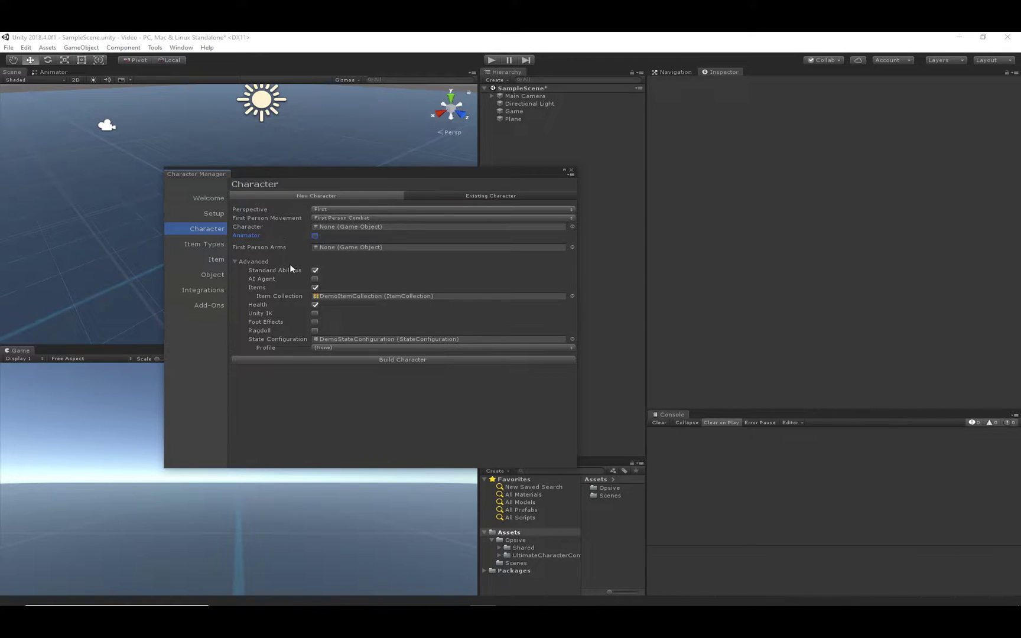
# Check the Animator and Ragdoll warnings, leave both off, and build the First Person Character
pyautogui.click(316, 237)
pyautogui.click(316, 237)
pyautogui.click(315, 331)
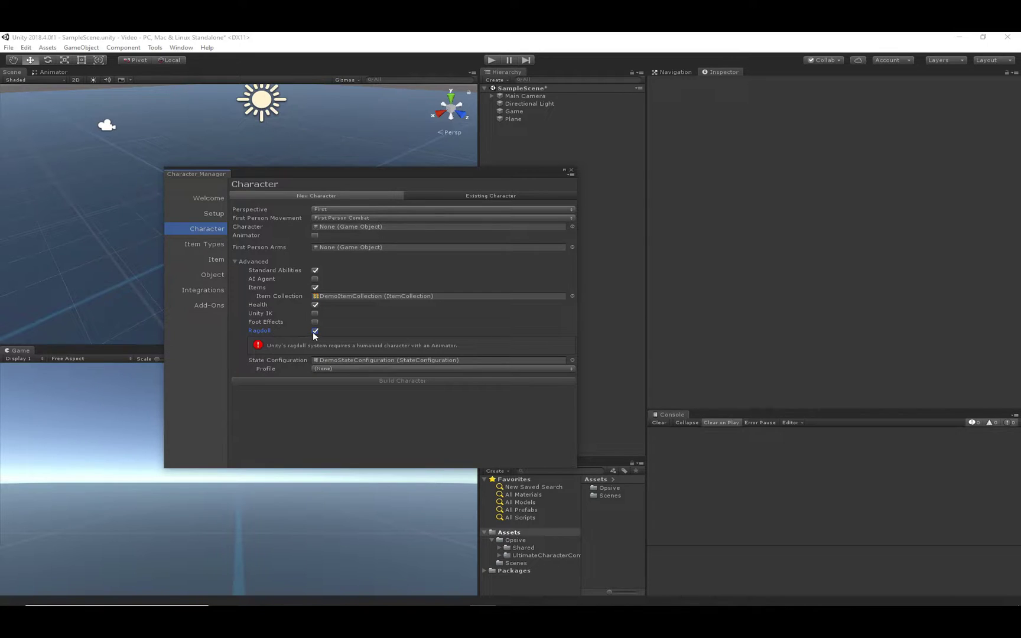
pyautogui.click(314, 331)
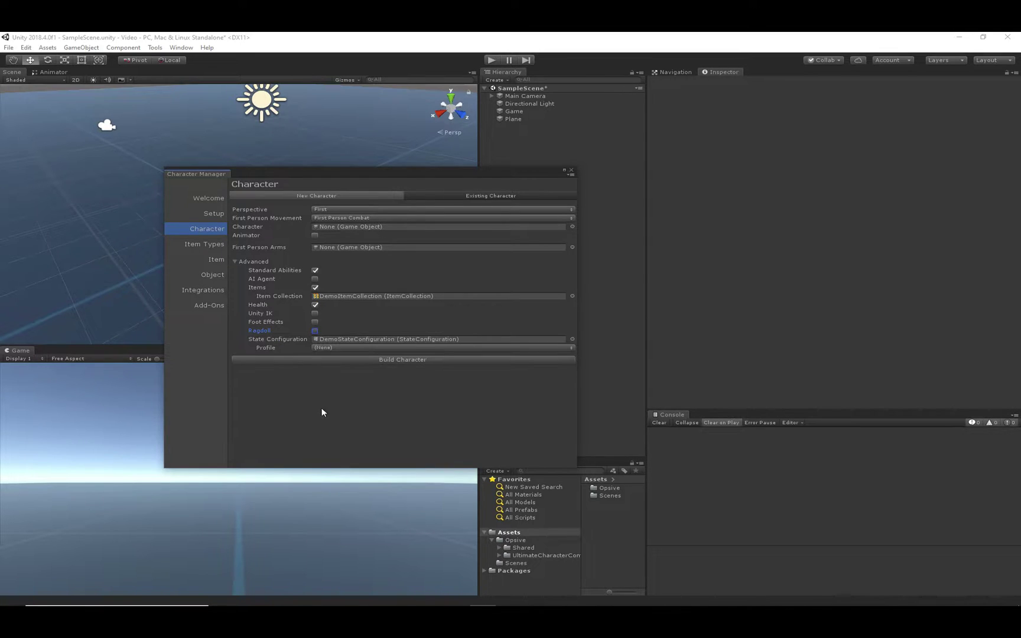
pyautogui.click(397, 358)
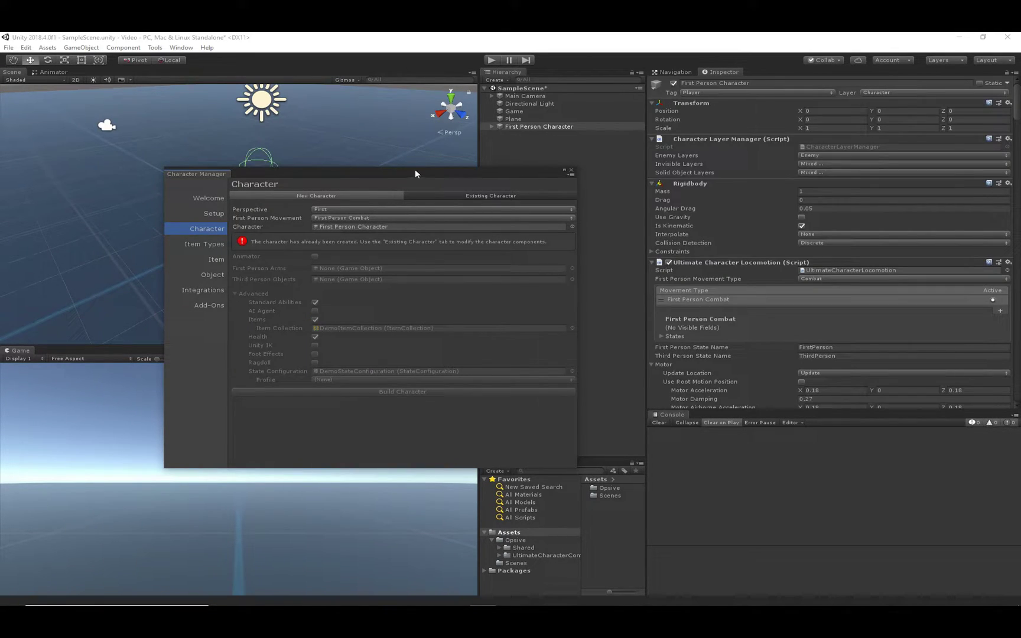
# Close the Character Manager and inspect First Person Character's Items and Colliders, selecting CapsuleCollider
pyautogui.moveTo(409, 173); pyautogui.dragTo(737, 272)
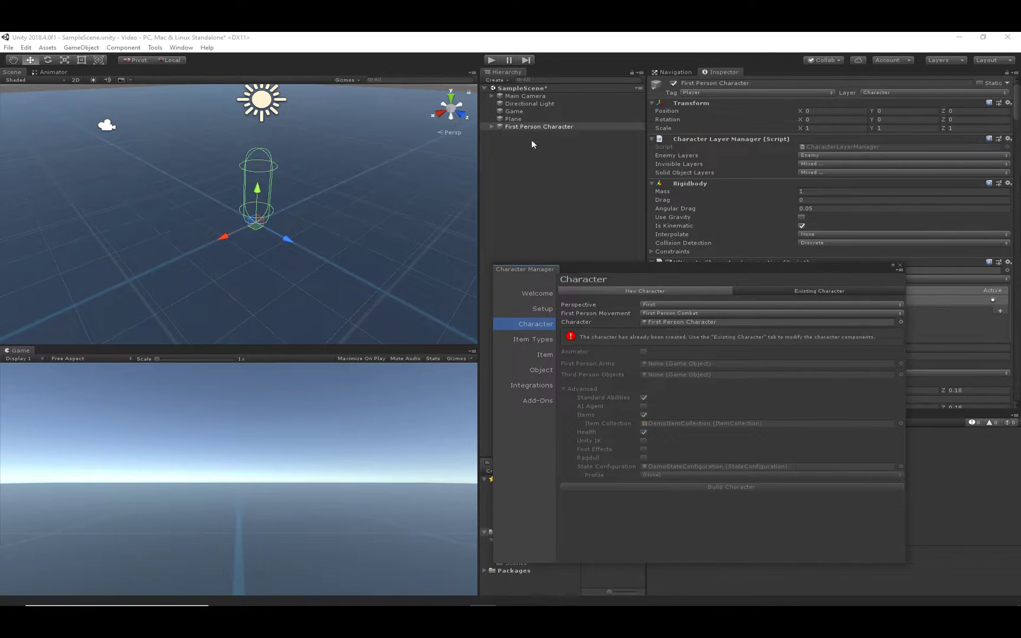
pyautogui.click(899, 265)
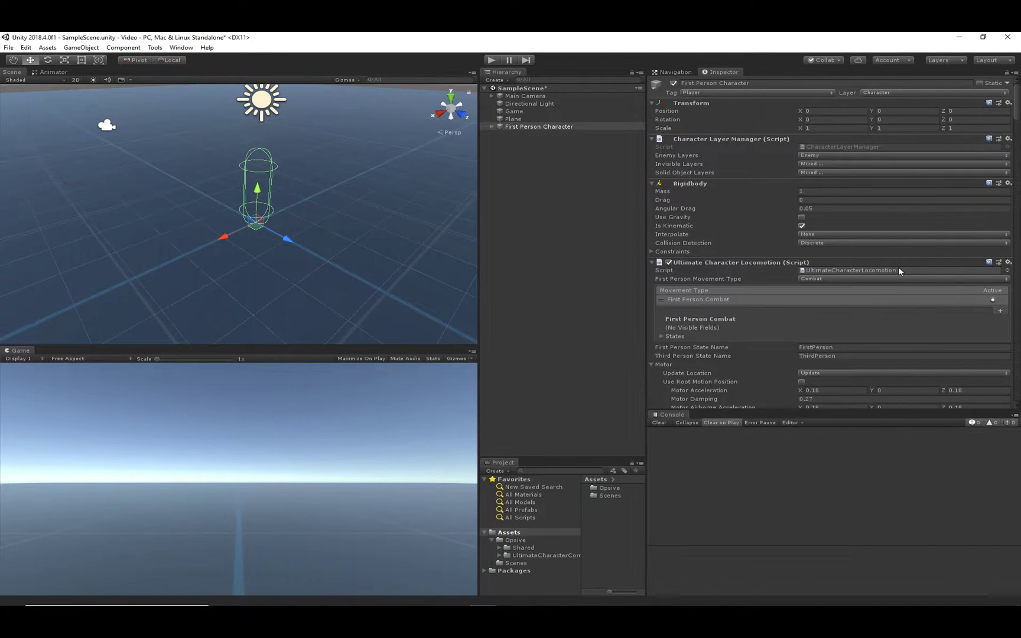
pyautogui.click(492, 127)
pyautogui.click(507, 142)
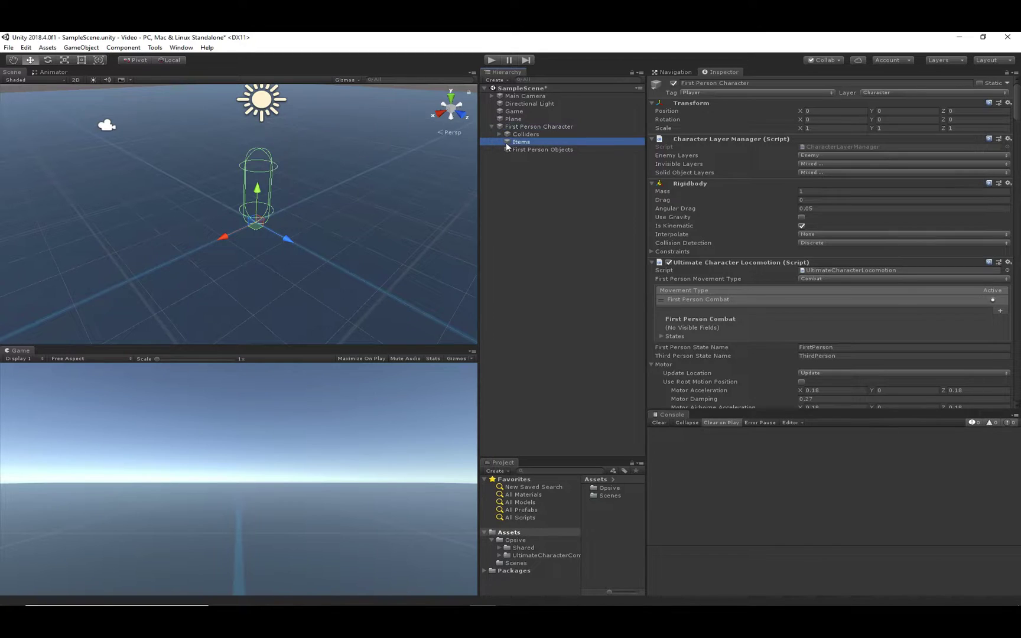
pyautogui.click(500, 134)
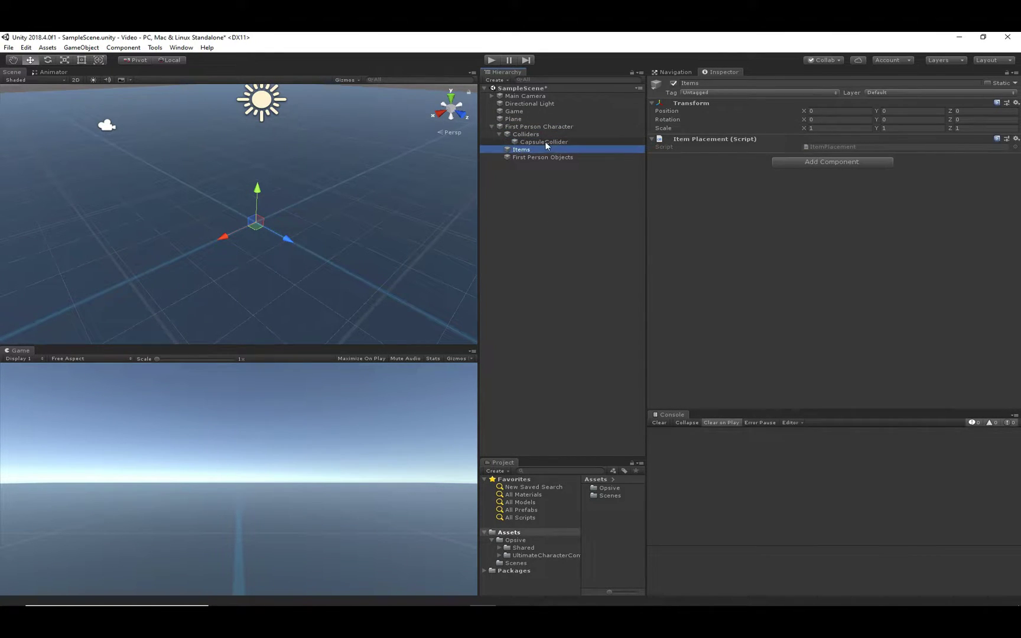
pyautogui.click(545, 141)
pyautogui.click(547, 244)
pyautogui.click(538, 143)
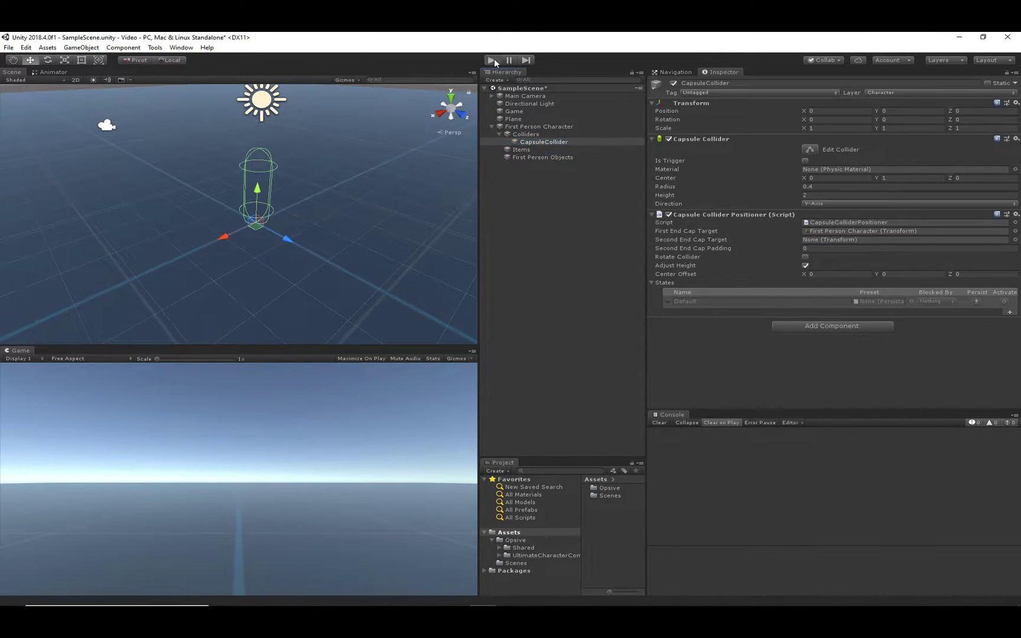
# Test the character in play mode by walking it forward with W, then stop
pyautogui.click(494, 59)
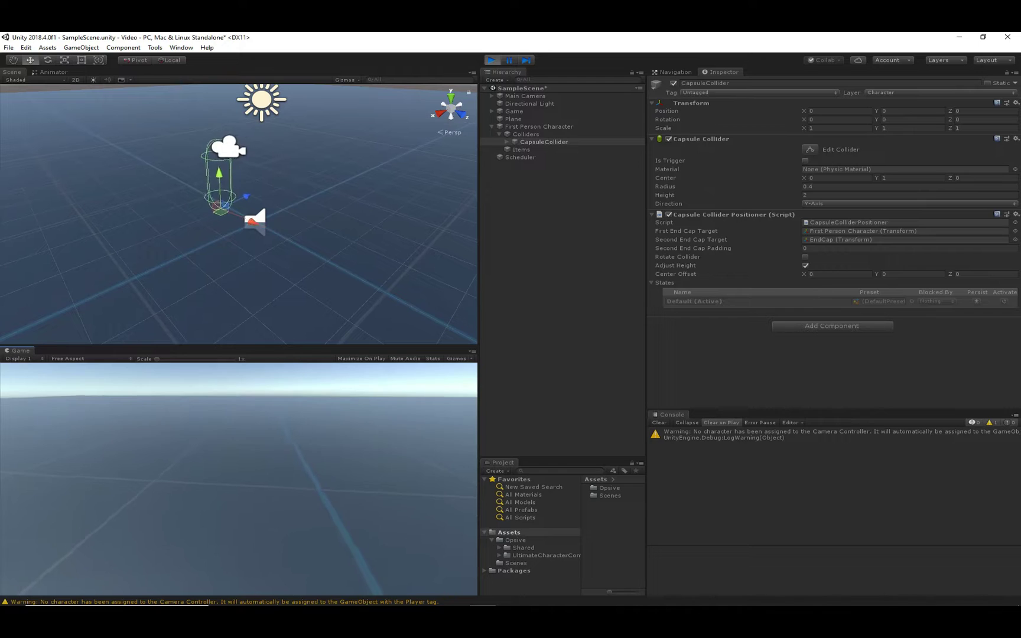
pyautogui.press('w')
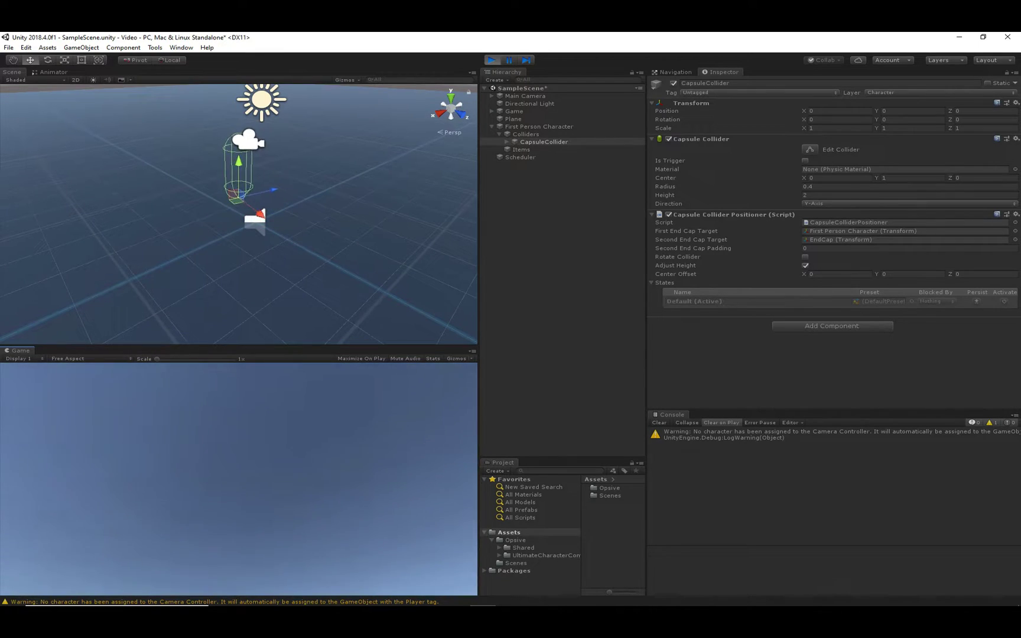
pyautogui.click(492, 60)
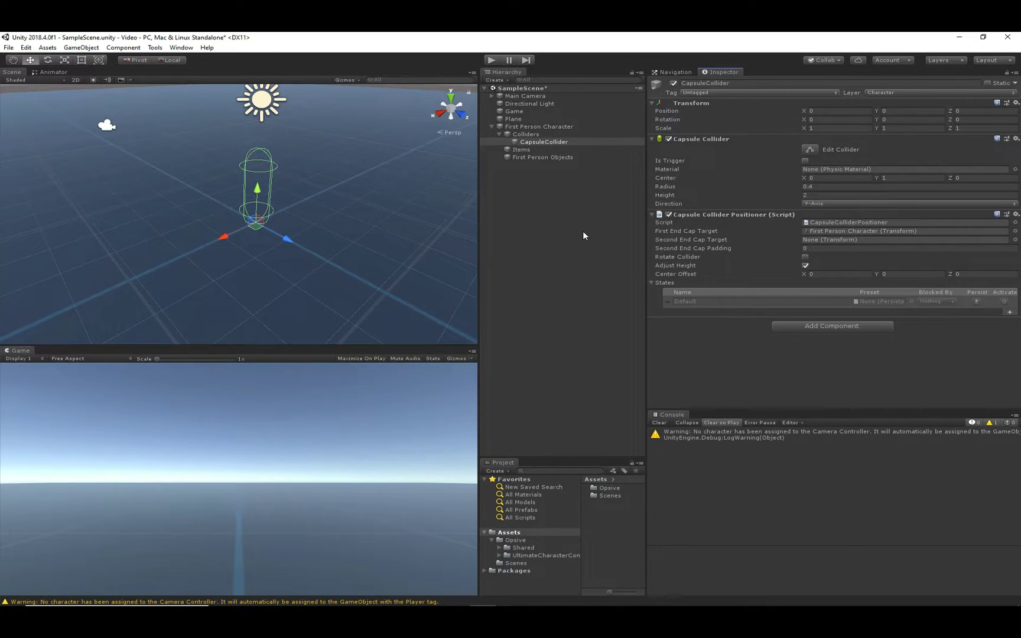
# Delete the First Person Character and reopen the Character Manager over the scene views
pyautogui.click(529, 125)
pyautogui.press('Delete')
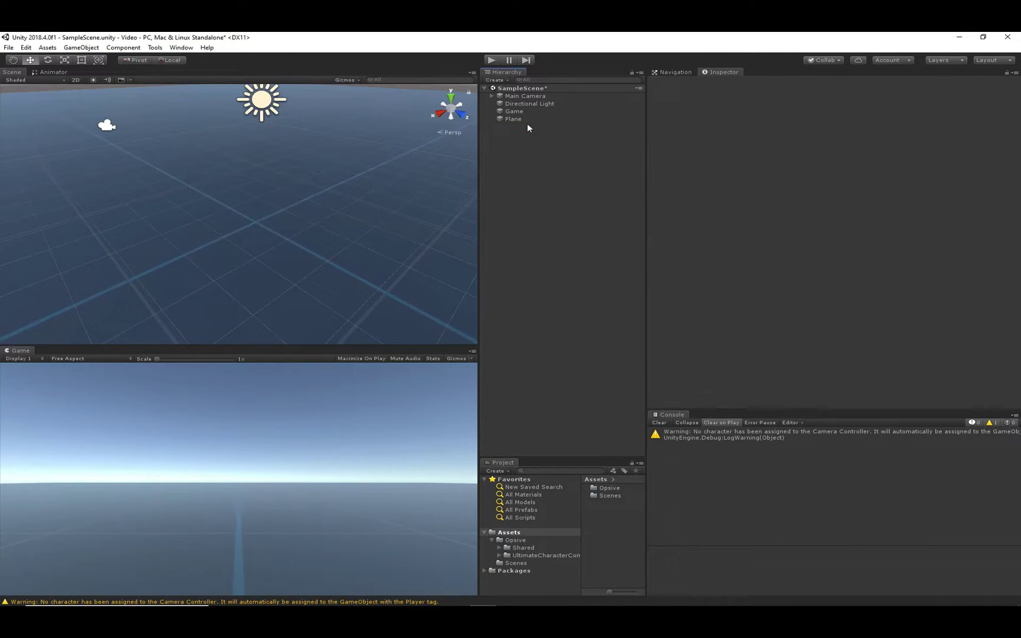
pyautogui.click(155, 47)
pyautogui.moveTo(160, 59)
pyautogui.moveTo(240, 59)
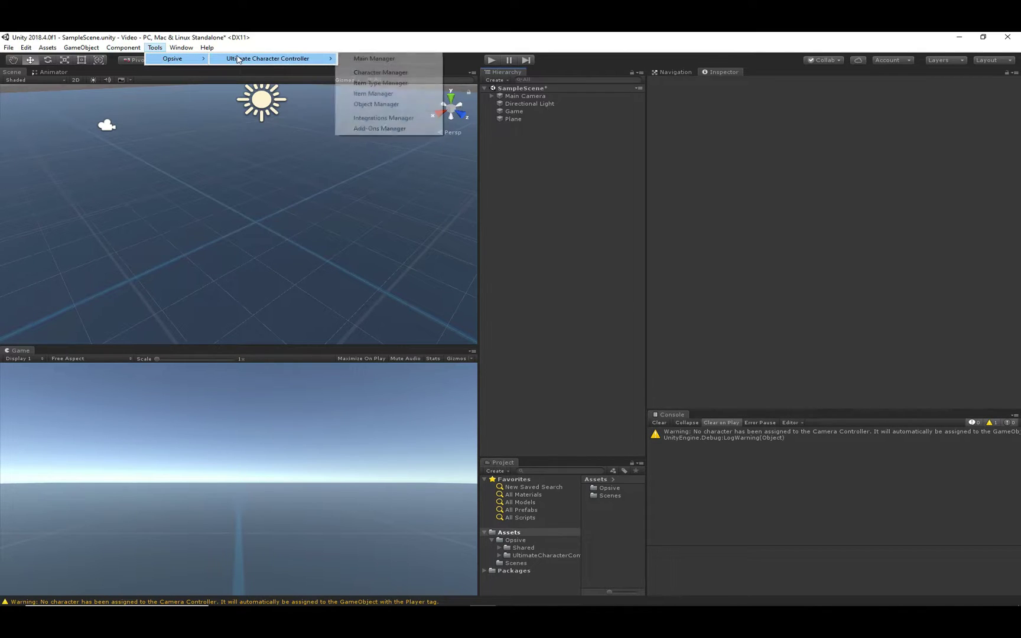
pyautogui.click(391, 73)
pyautogui.moveTo(624, 267); pyautogui.dragTo(288, 168)
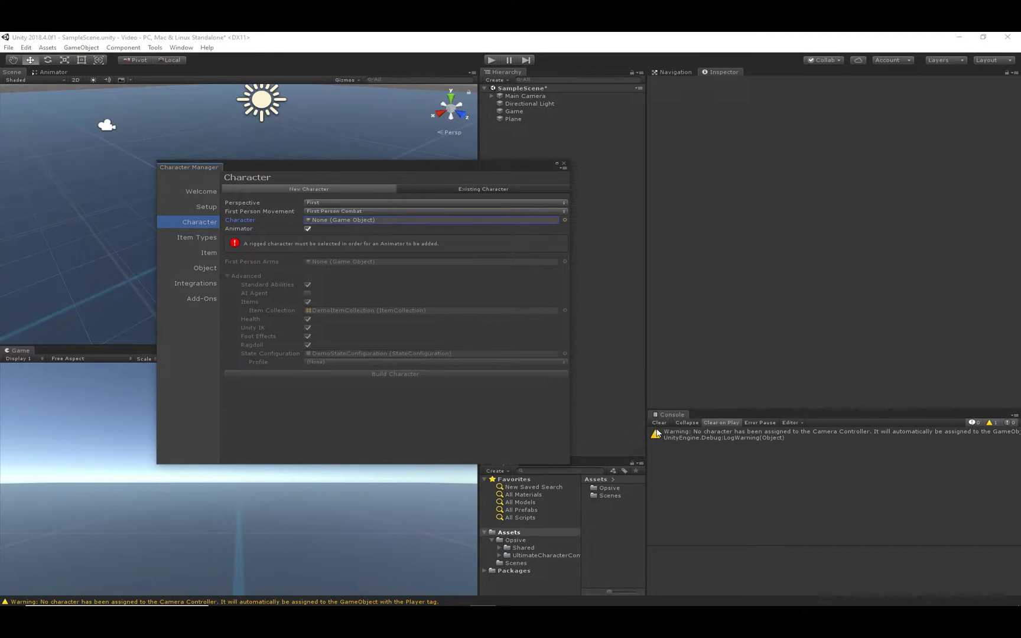
# Search the project for 'nola', add the Nolan model to the scene, and assign it as the character
pyautogui.click(572, 472)
pyautogui.write('no')
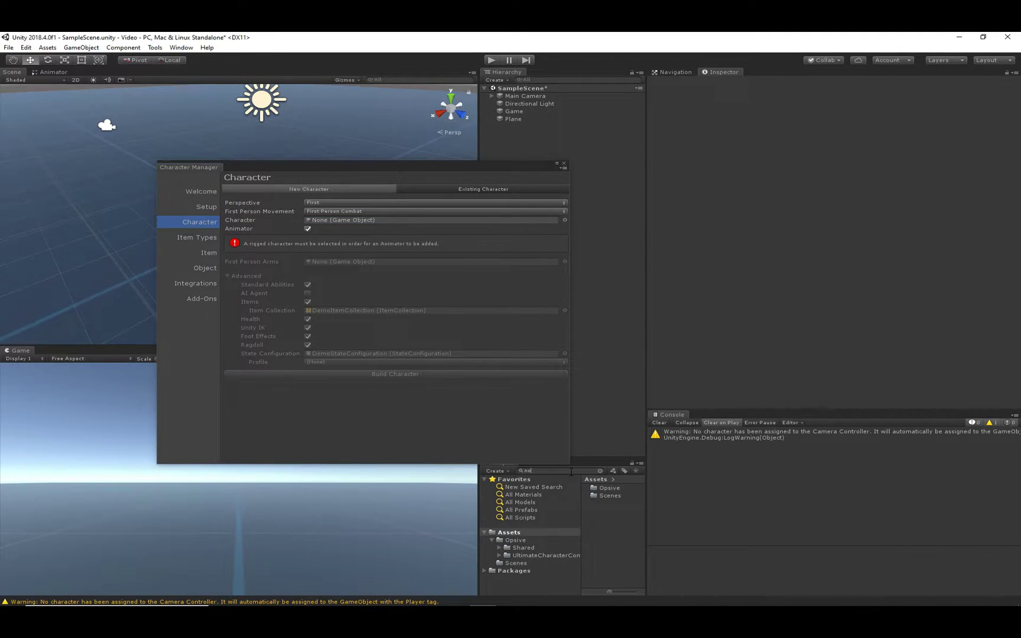
pyautogui.write('la')
pyautogui.moveTo(625, 501); pyautogui.dragTo(588, 365)
pyautogui.moveTo(400, 169); pyautogui.dragTo(562, 217)
pyautogui.moveTo(530, 127); pyautogui.dragTo(516, 270)
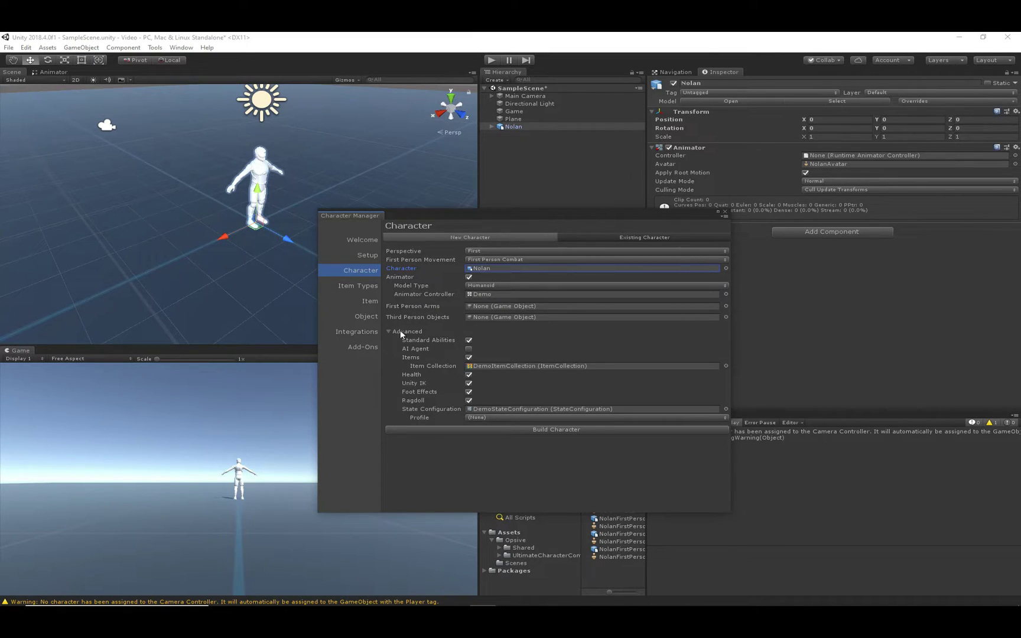
# Add NolanFirstPersonArms to the scene, assign it as First Person Arms, and frame it
pyautogui.click(408, 305)
pyautogui.moveTo(484, 214); pyautogui.dragTo(250, 119)
pyautogui.moveTo(625, 523); pyautogui.dragTo(568, 278)
pyautogui.moveTo(376, 124); pyautogui.dragTo(462, 275)
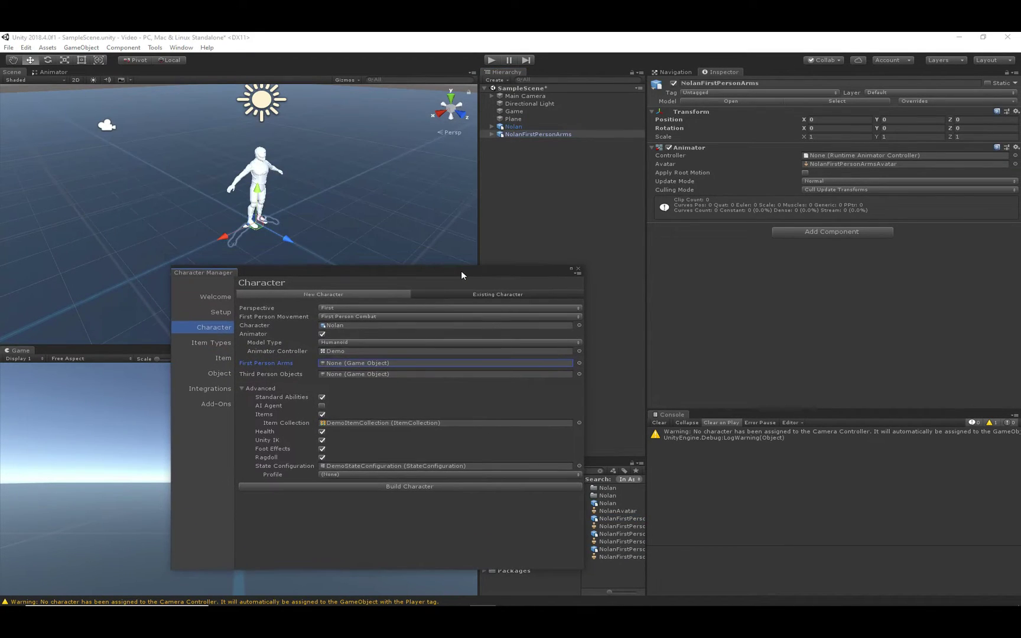
pyautogui.moveTo(541, 134); pyautogui.dragTo(342, 366)
pyautogui.keyDown('alt'); pyautogui.moveTo(260, 209); pyautogui.dragTo(259, 243); pyautogui.keyUp('alt')
pyautogui.press('f')
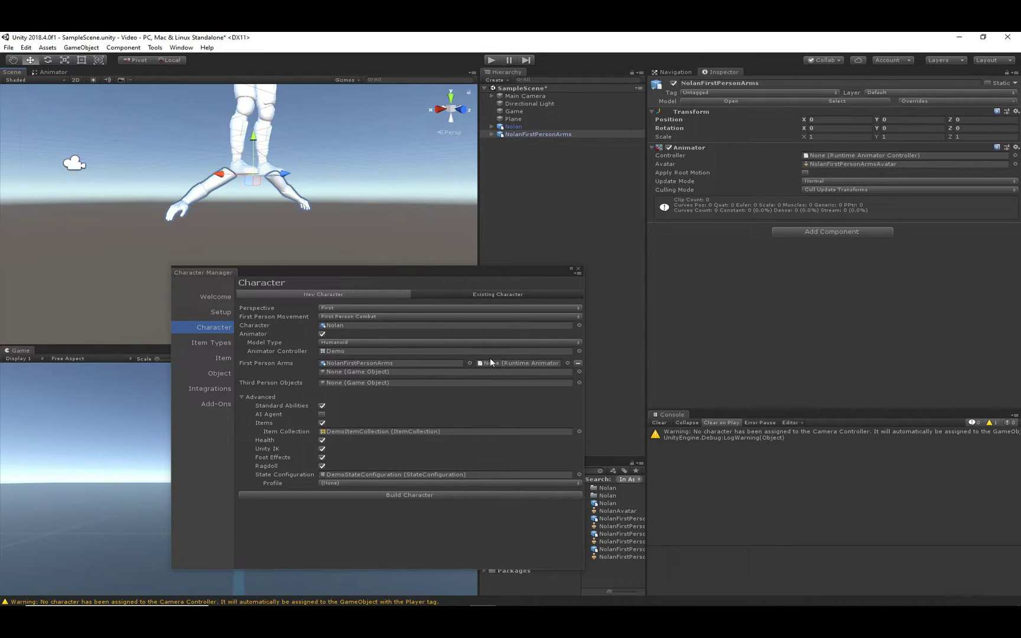
# Assign the FirstPersonArmsDemo animator controller to the NolanFirstPersonArms arms
pyautogui.click(568, 364)
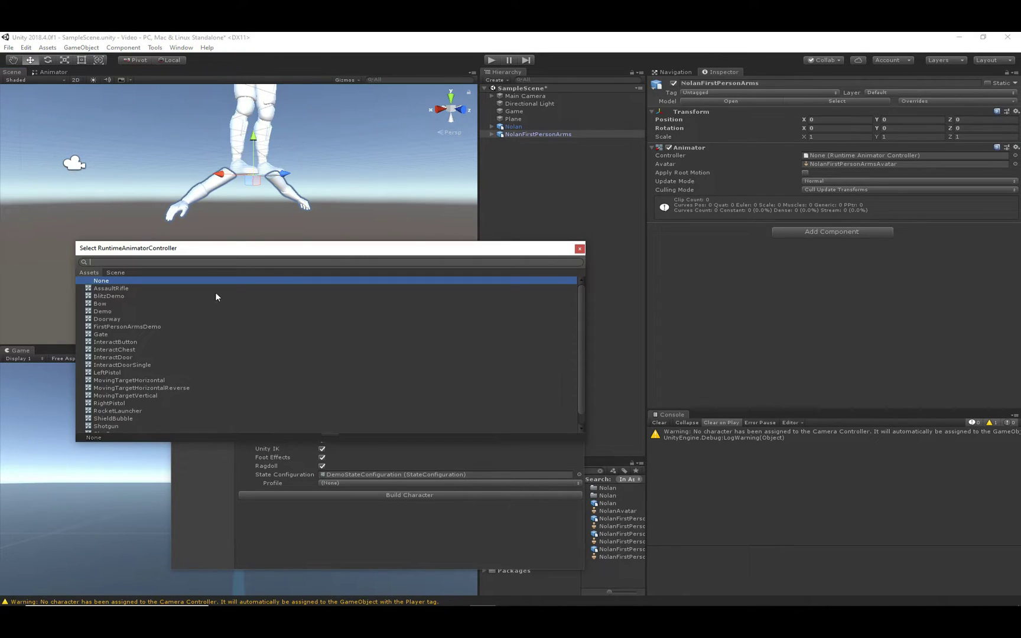
pyautogui.click(145, 327)
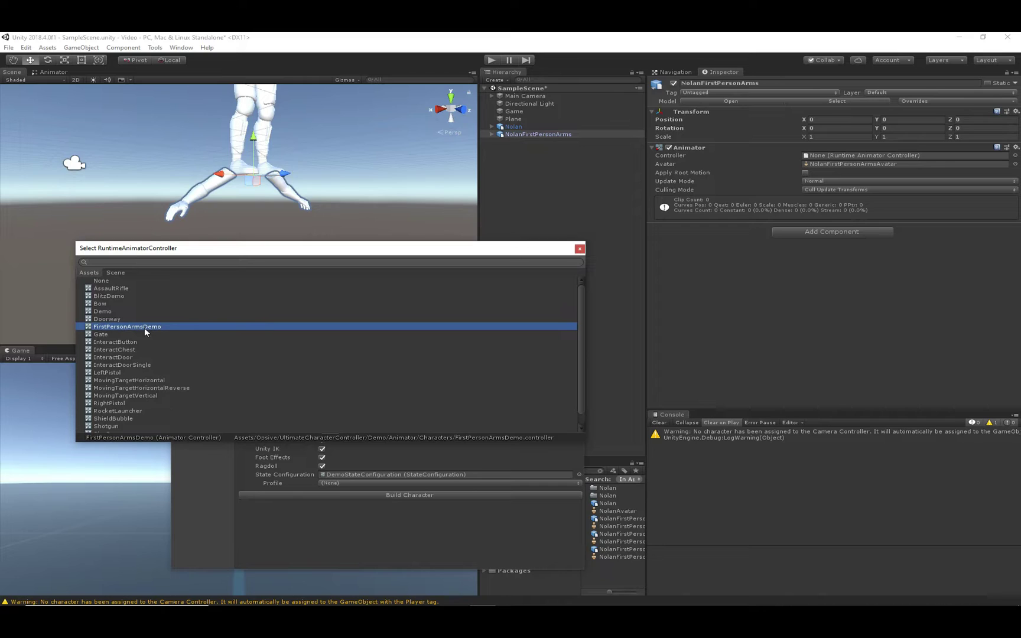
pyautogui.click(580, 249)
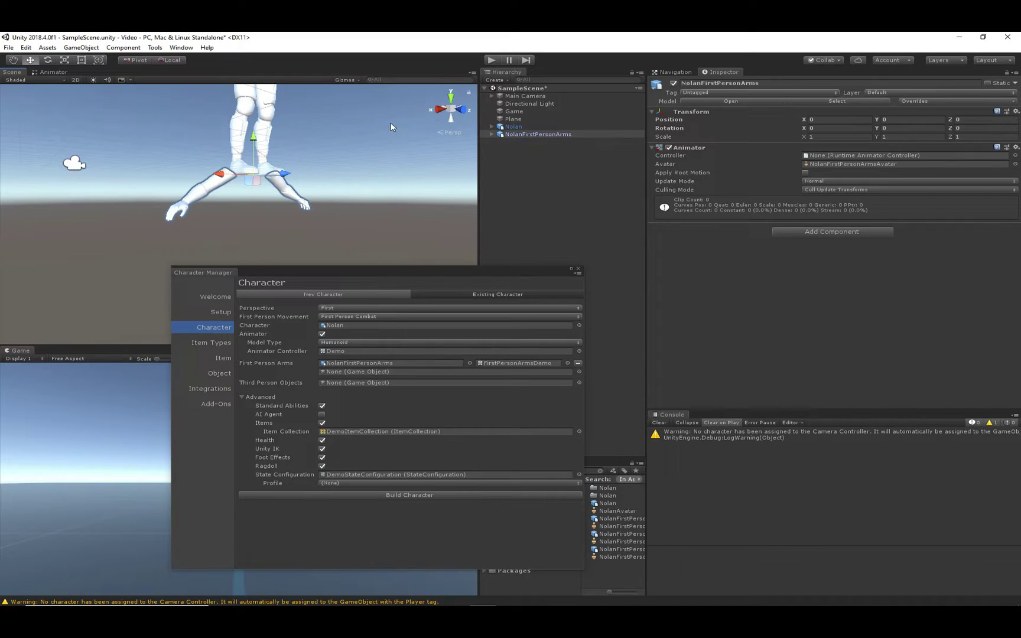
pyautogui.moveTo(393, 125); pyautogui.dragTo(387, 175, button='middle')
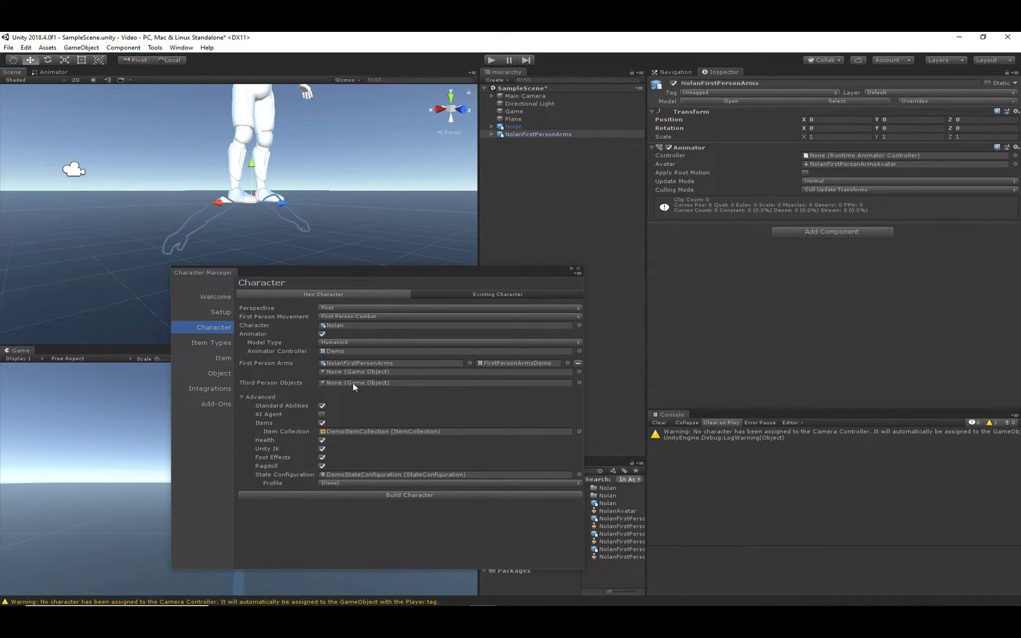
# Expand Nolan and add Armor_Arms, Body_Arms and Helmet to the Third Person Objects list
pyautogui.click(290, 385)
pyautogui.moveTo(342, 113); pyautogui.dragTo(263, 245, button='middle')
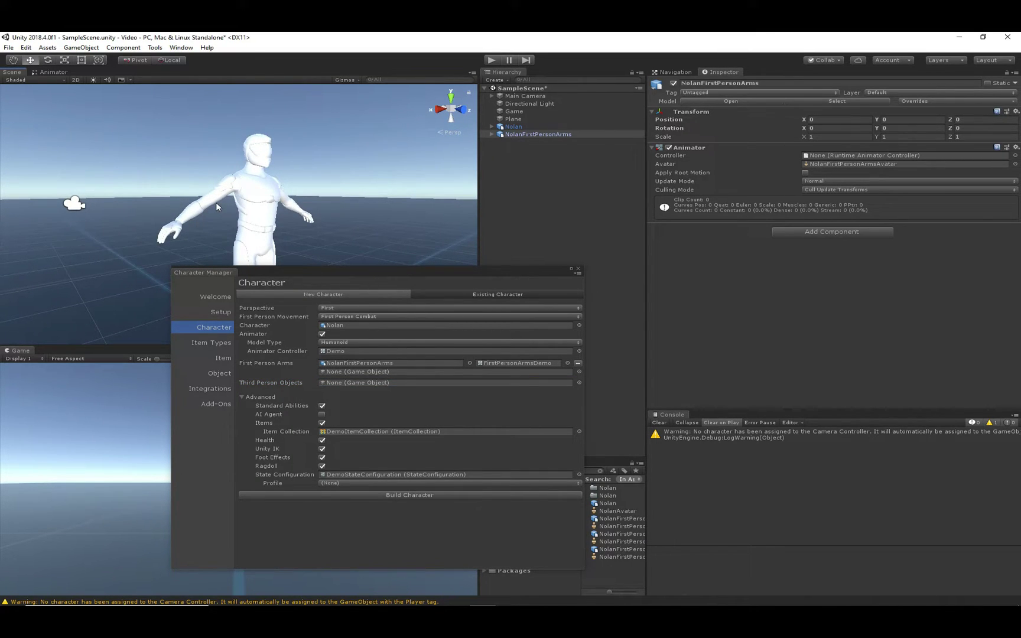
pyautogui.moveTo(225, 189); pyautogui.dragTo(268, 161, button='middle')
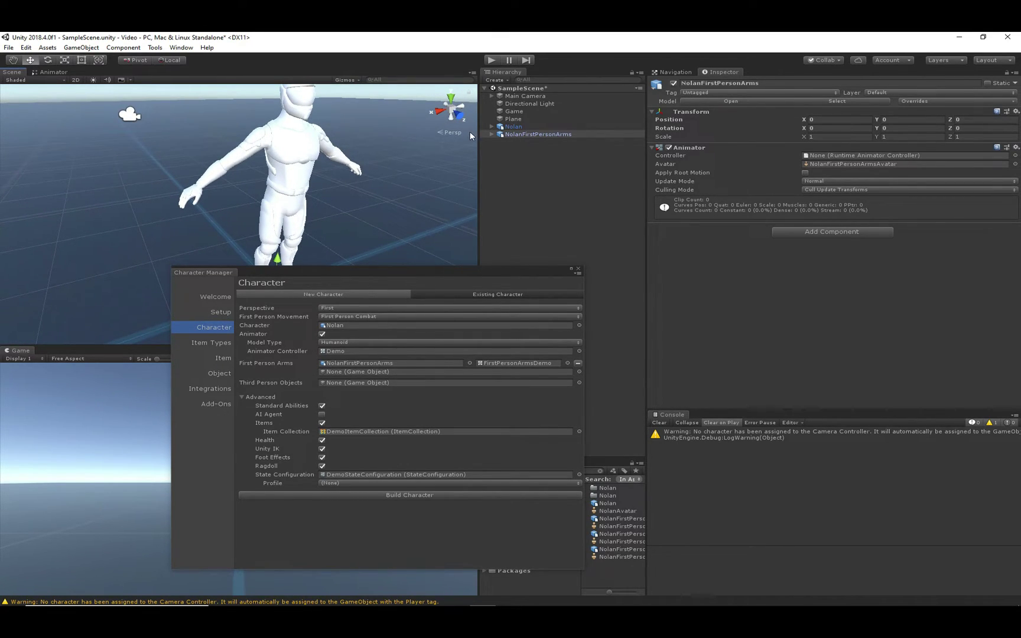
pyautogui.click(490, 127)
pyautogui.moveTo(516, 180); pyautogui.dragTo(369, 383)
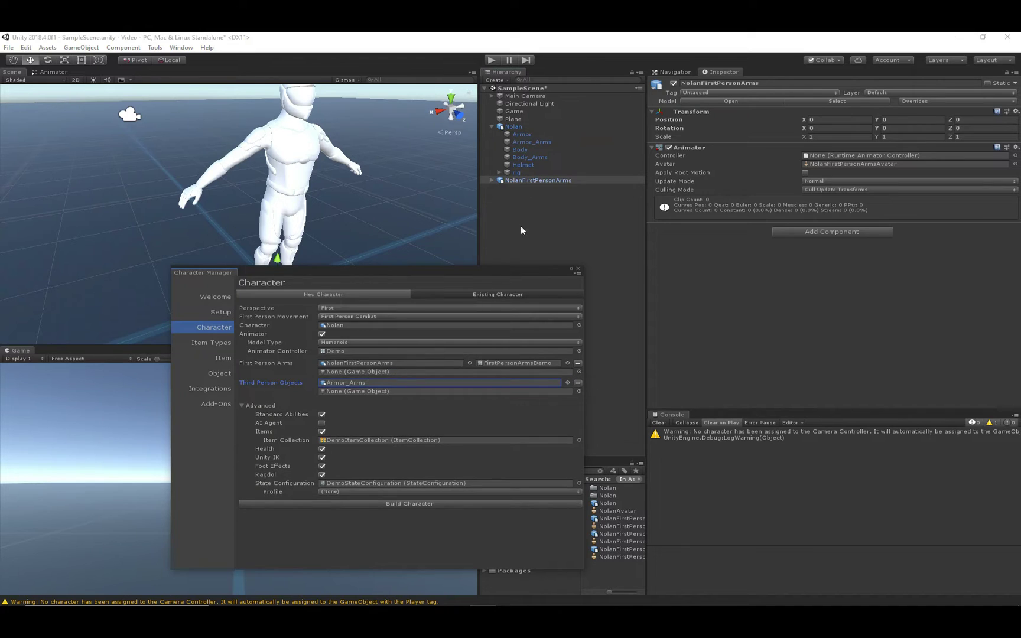
pyautogui.moveTo(540, 158); pyautogui.dragTo(355, 398)
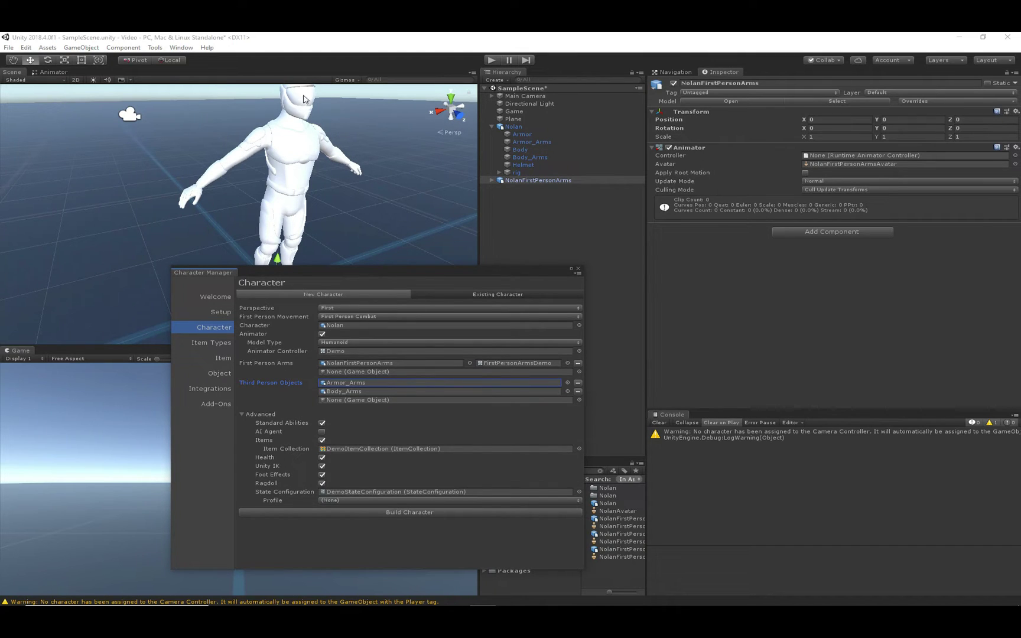
pyautogui.moveTo(519, 172); pyautogui.dragTo(354, 401)
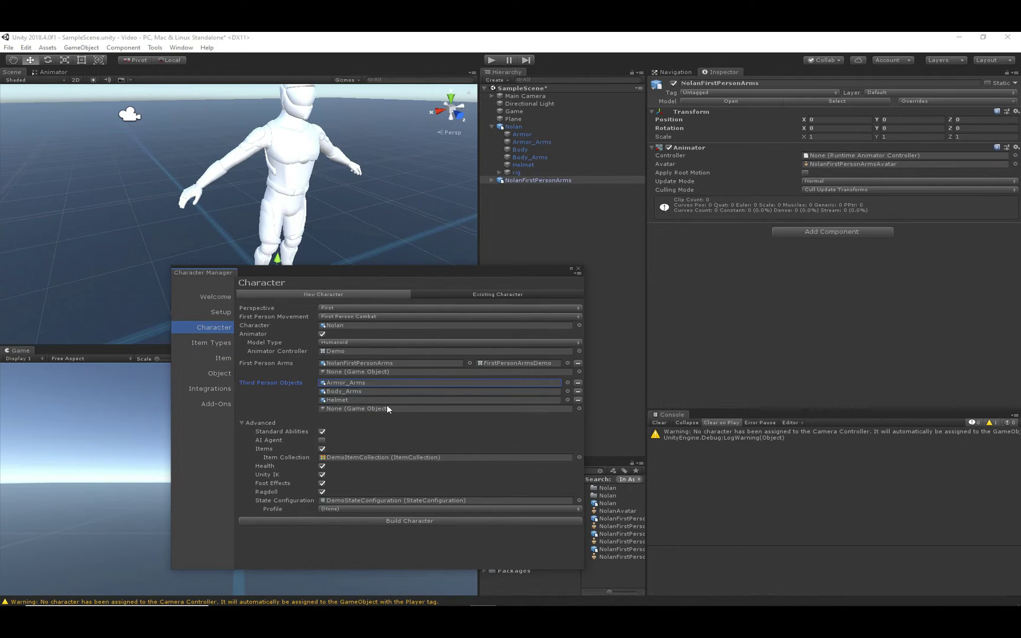
pyautogui.moveTo(408, 272); pyautogui.dragTo(755, 203)
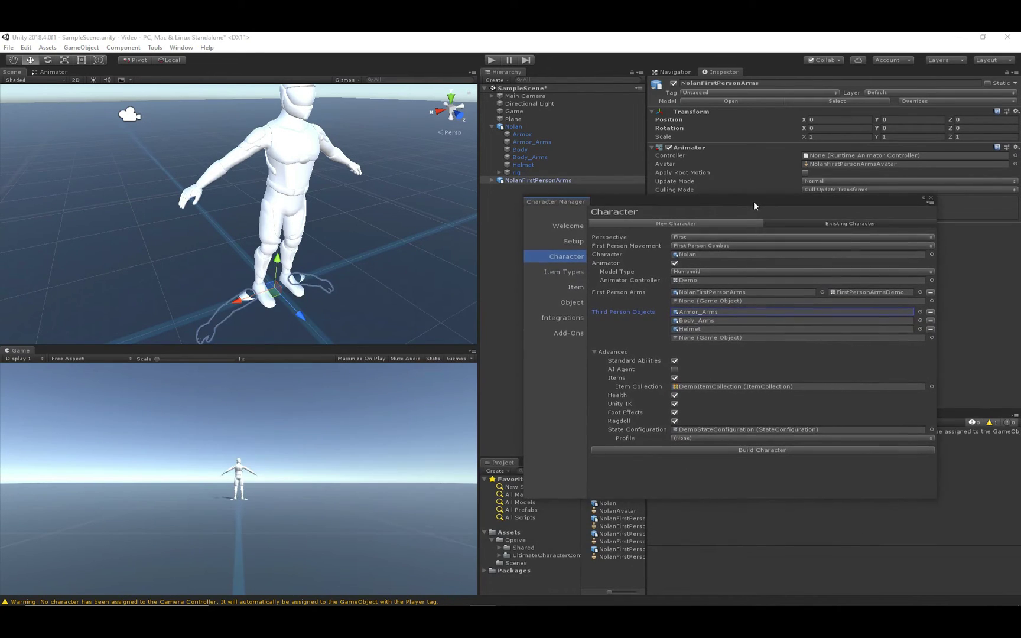
# Build the Nolan character, create its ragdoll in the Create Ragdoll window, and move the Character Manager away
pyautogui.click(750, 452)
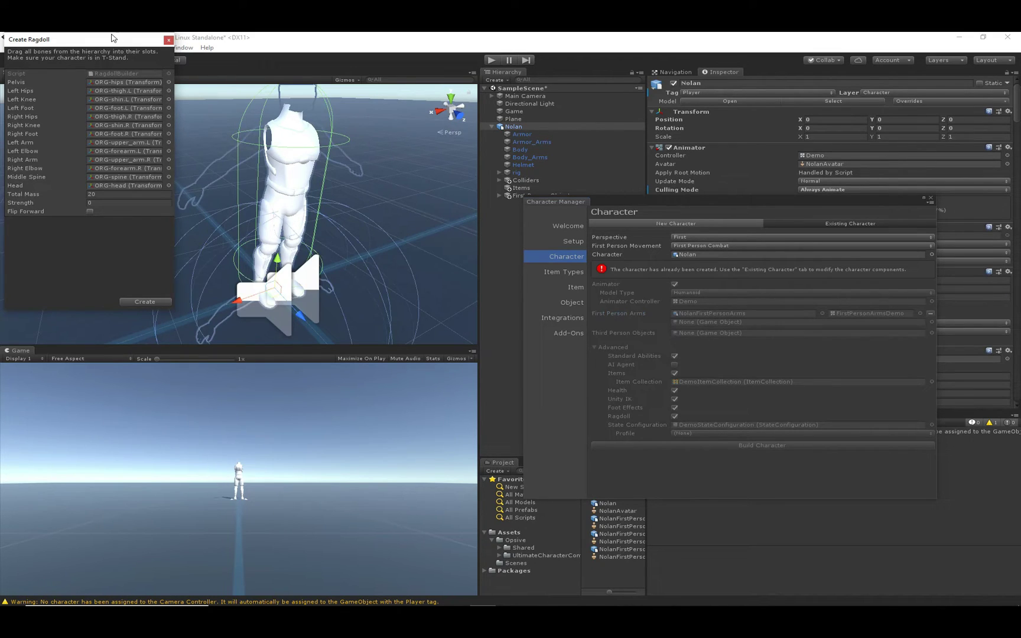
pyautogui.moveTo(113, 38); pyautogui.dragTo(427, 141)
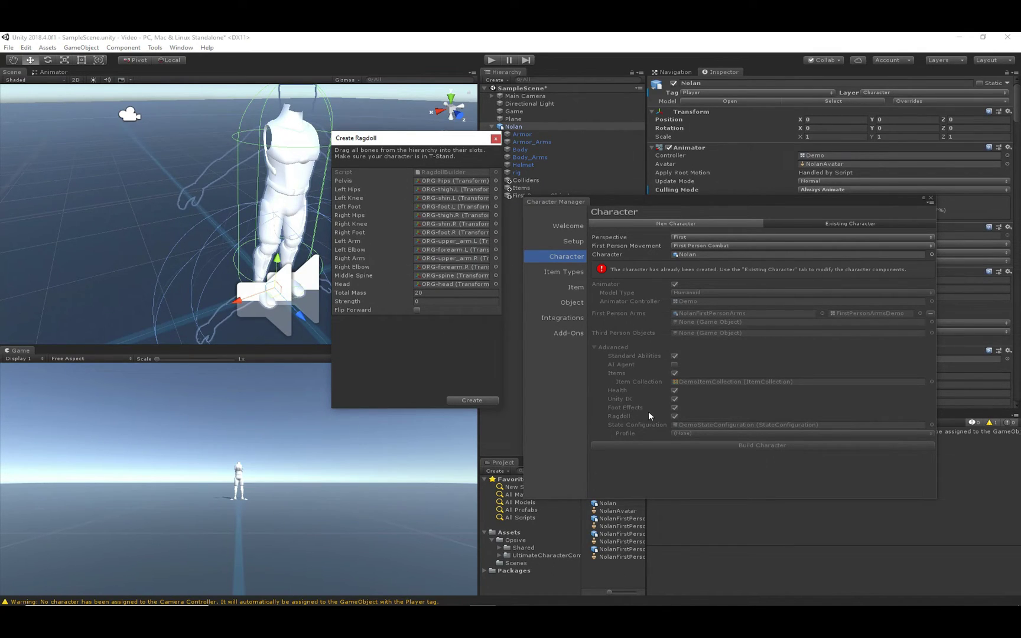
pyautogui.click(462, 400)
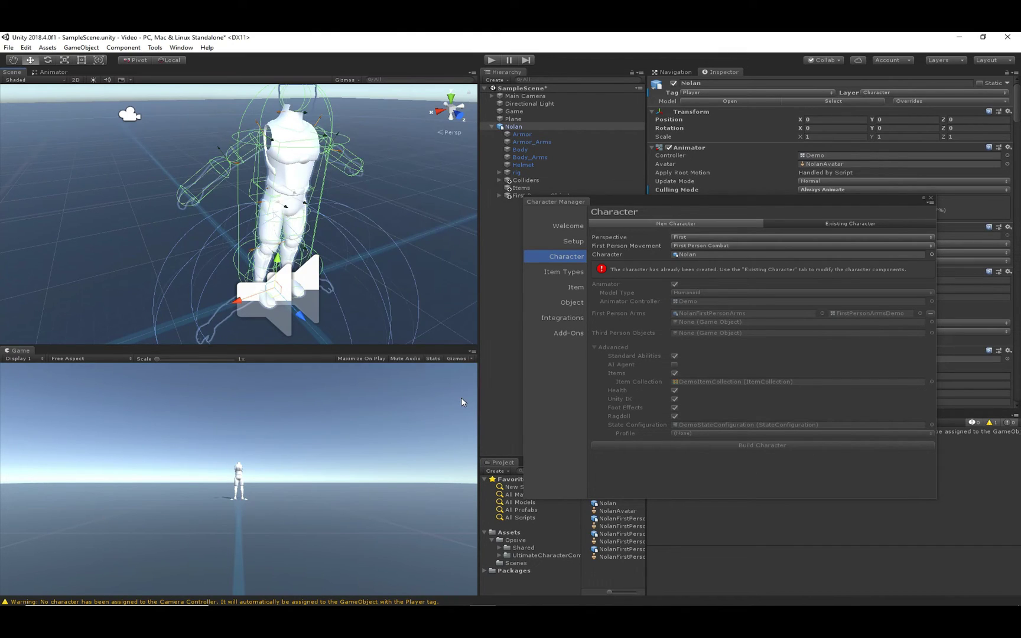
pyautogui.moveTo(652, 198); pyautogui.dragTo(0, 221)
pyautogui.keyDown('alt'); pyautogui.moveTo(355, 198); pyautogui.dragTo(284, 193); pyautogui.keyUp('alt')
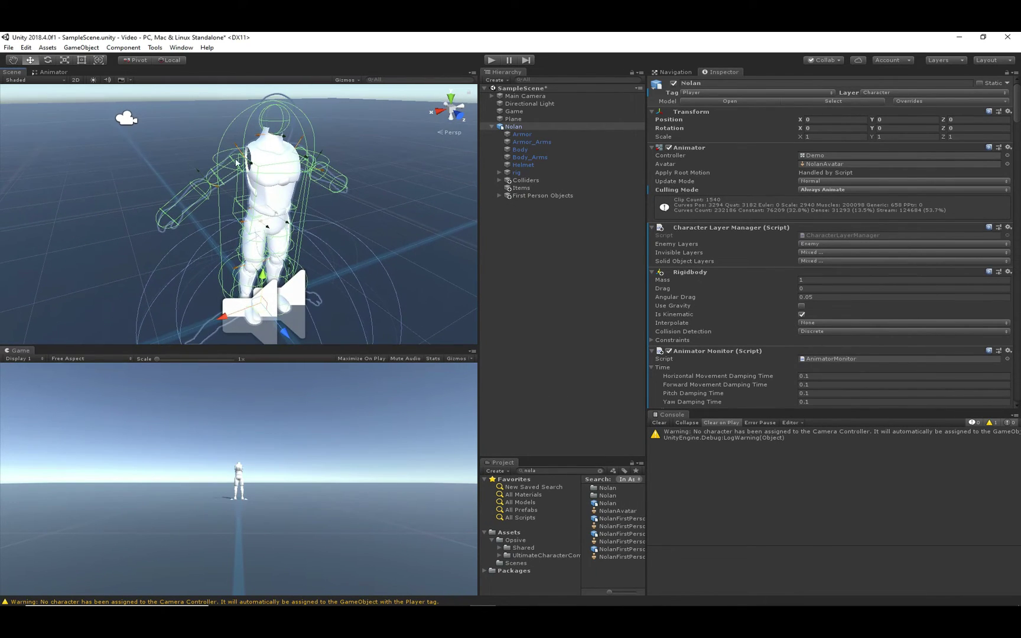
# Clear the selection and start play mode to test the Nolan character
pyautogui.keyDown('alt'); pyautogui.moveTo(277, 112); pyautogui.dragTo(275, 141); pyautogui.keyUp('alt')
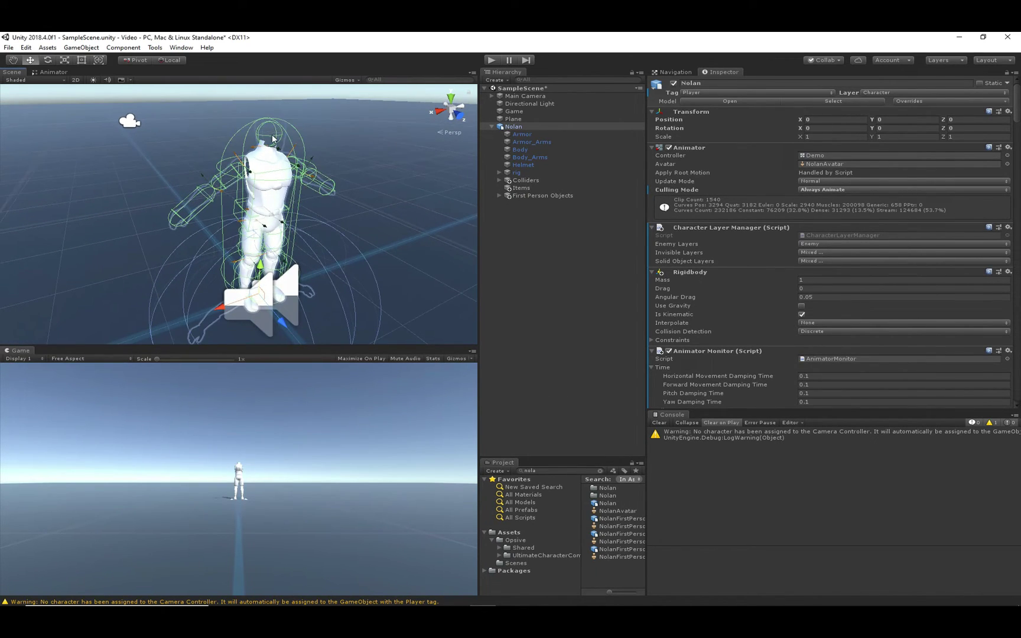
pyautogui.click(595, 282)
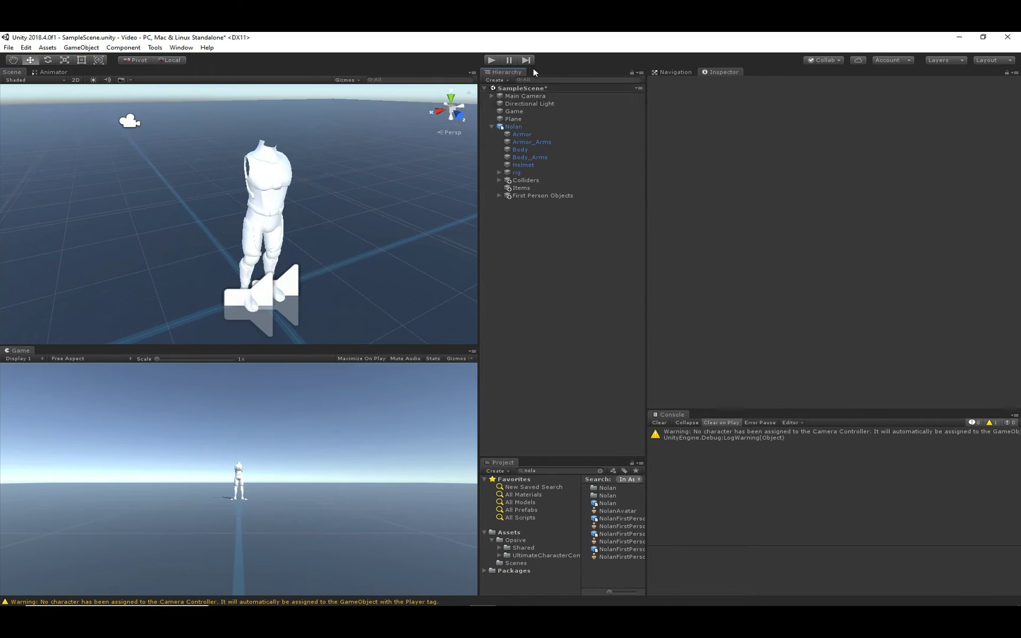
pyautogui.click(492, 60)
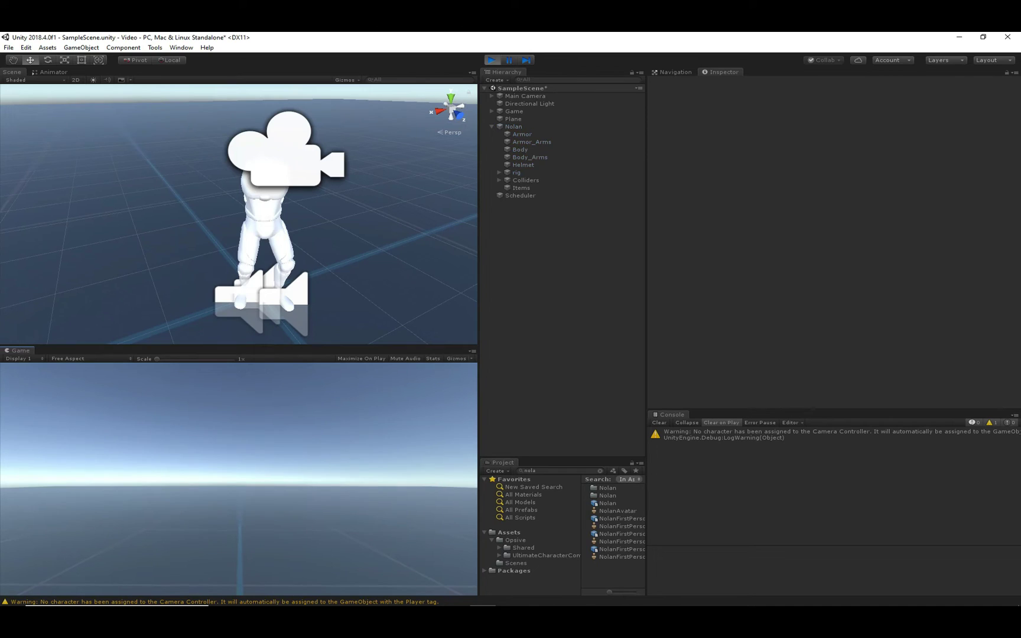
# Hide the scene's 3D icons via the Gizmos slider and pan and zoom around the character
pyautogui.click(346, 80)
pyautogui.moveTo(423, 90); pyautogui.dragTo(413, 91)
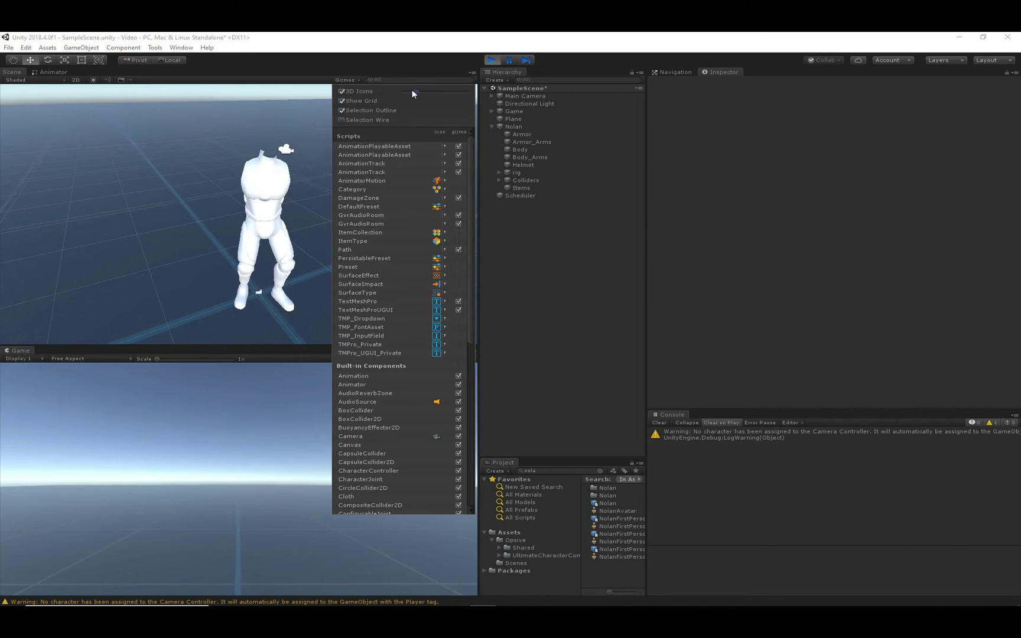
pyautogui.click(561, 250)
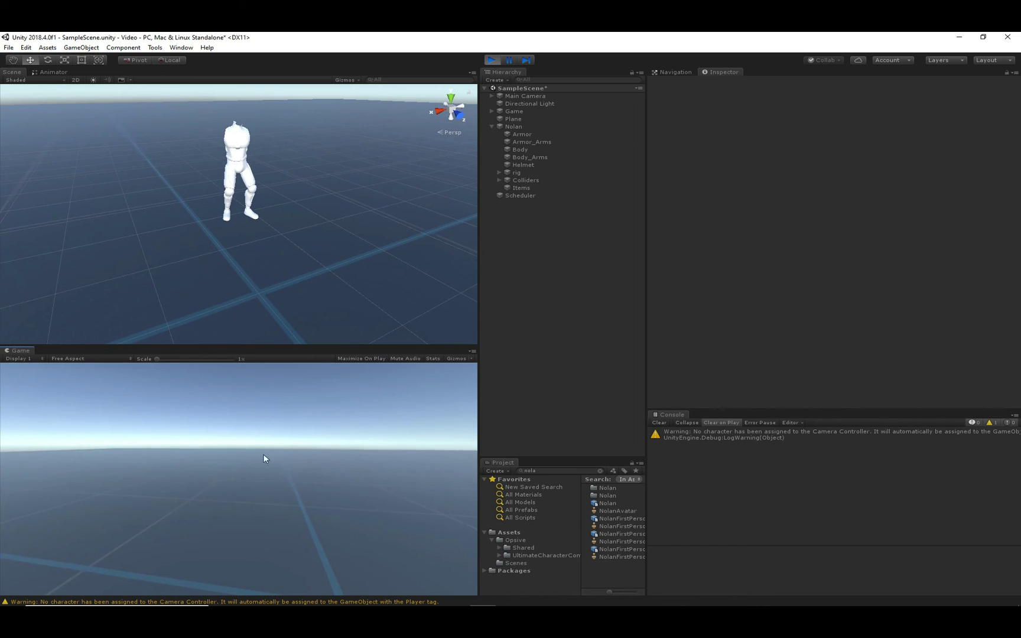
pyautogui.moveTo(383, 278); pyautogui.dragTo(405, 311, button='middle')
pyautogui.scroll(3, 347, 296)
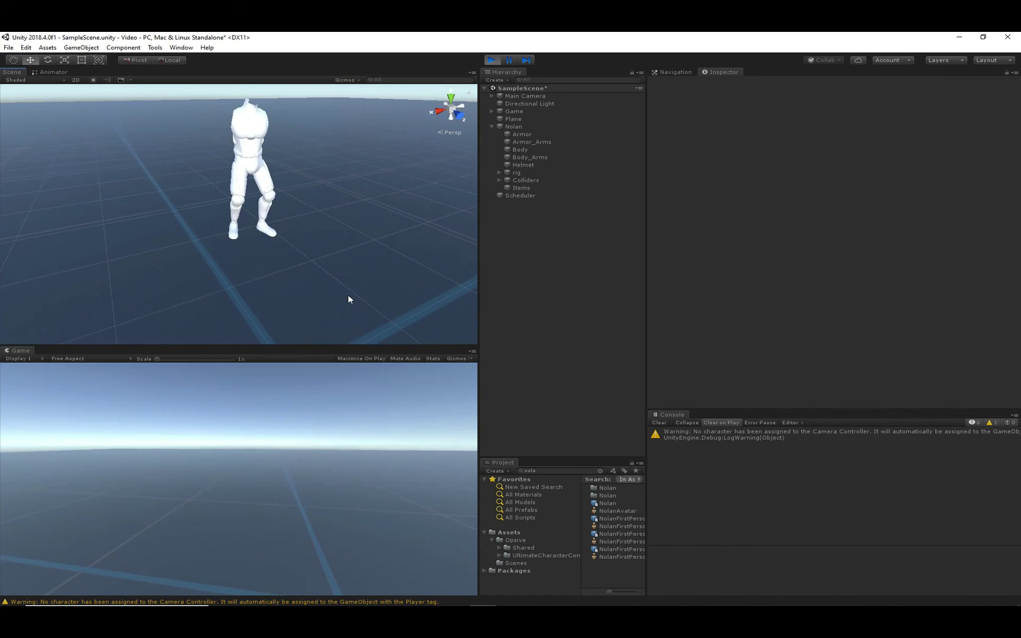